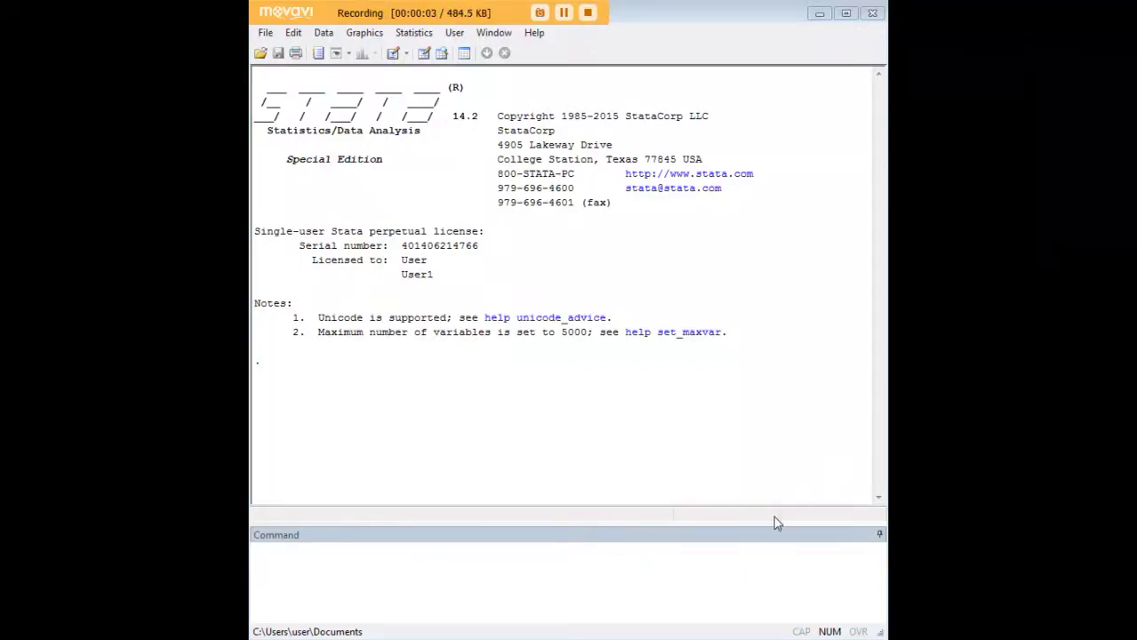
Load the census13 dataset with webuse census13
left_click(737, 564)
type("webuse census13")
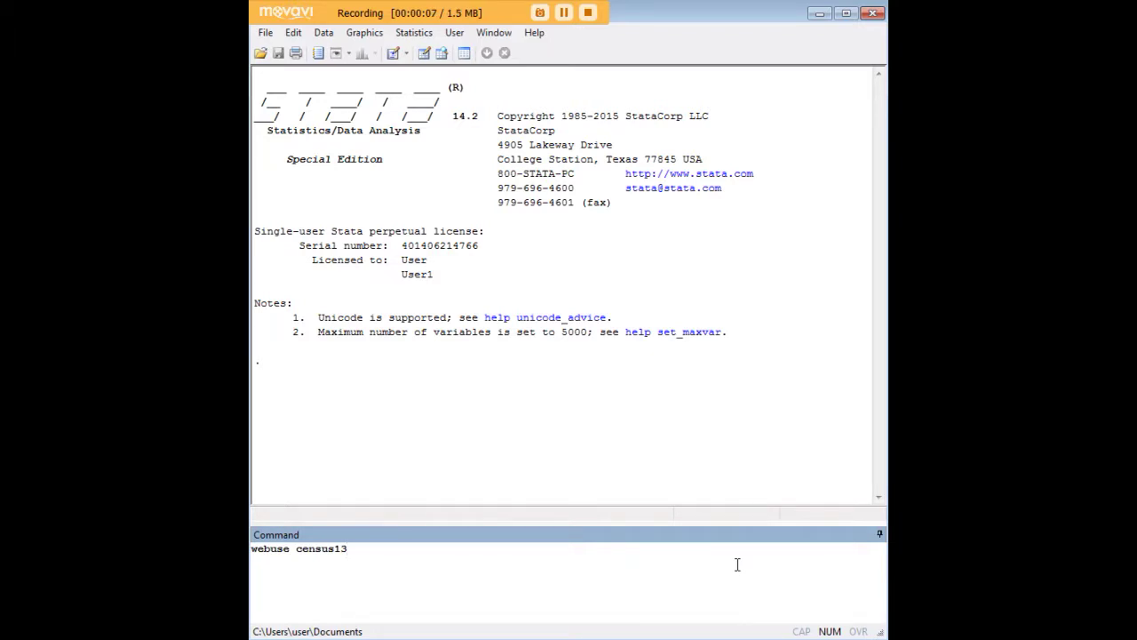
key("Return")
Browse the data in the Data Editor, select the pop column, then close the editor
type("edit")
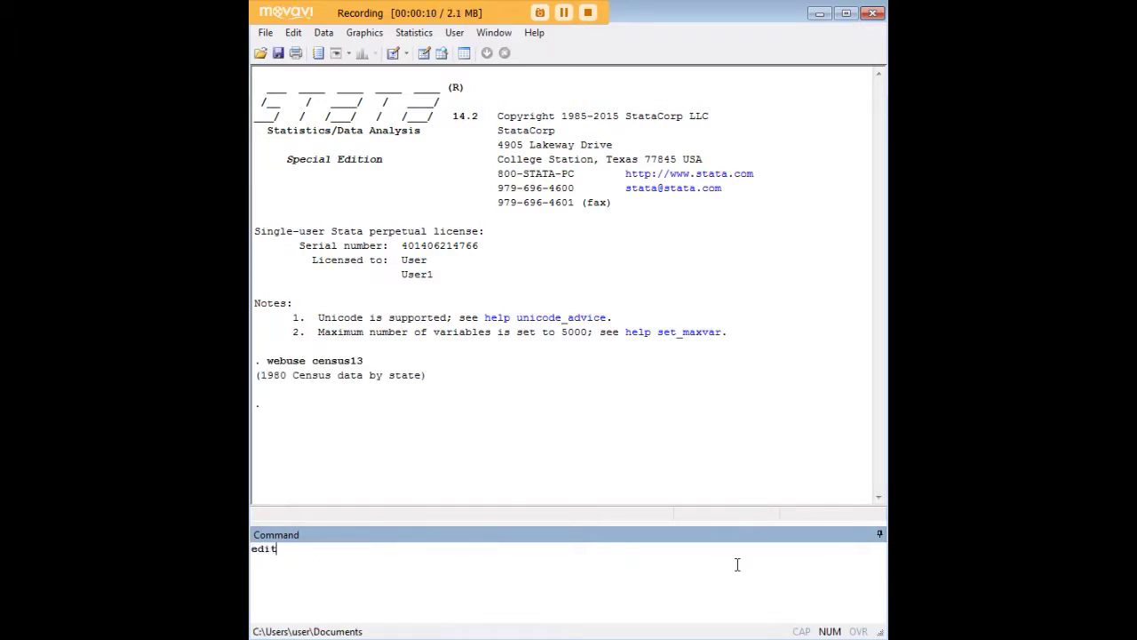
key("Return")
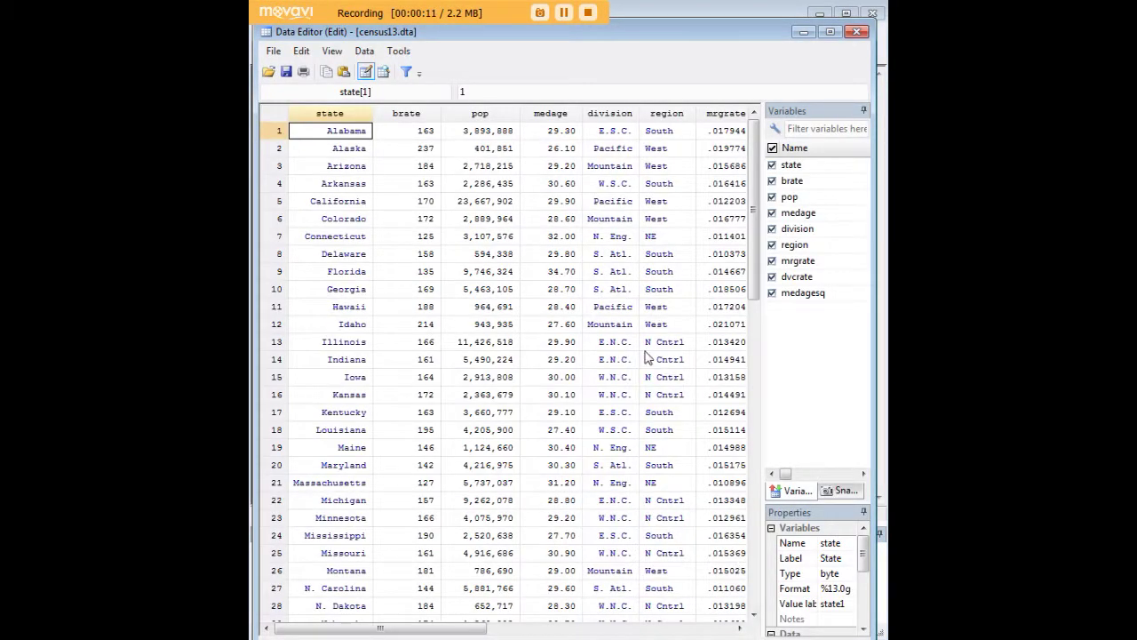
left_click(414, 133)
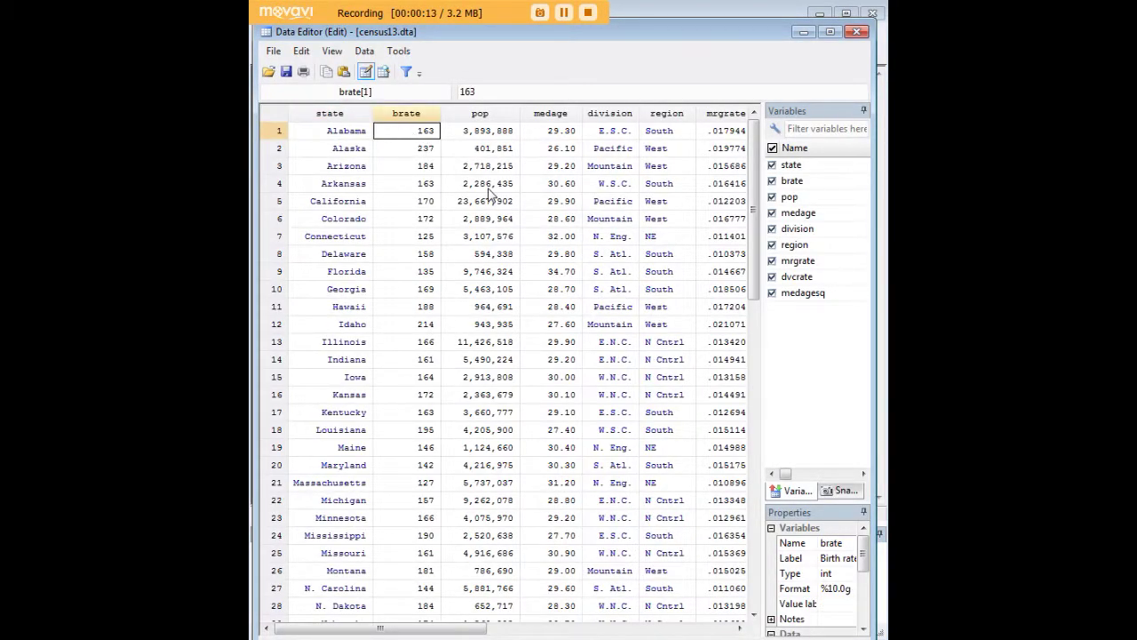
key("Right")
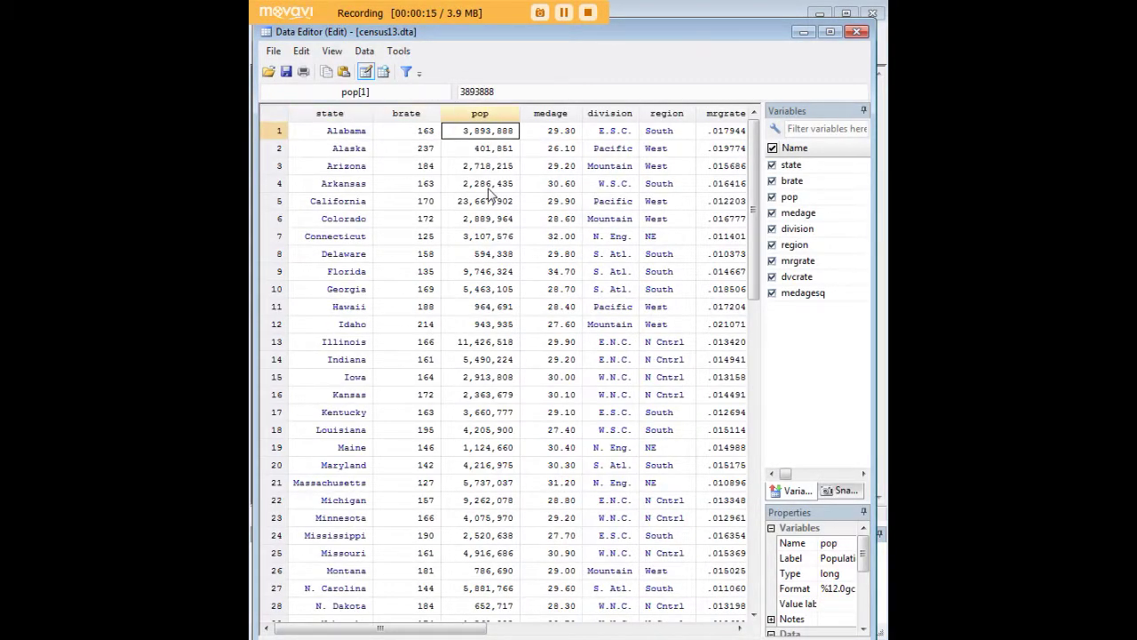
left_click(481, 114)
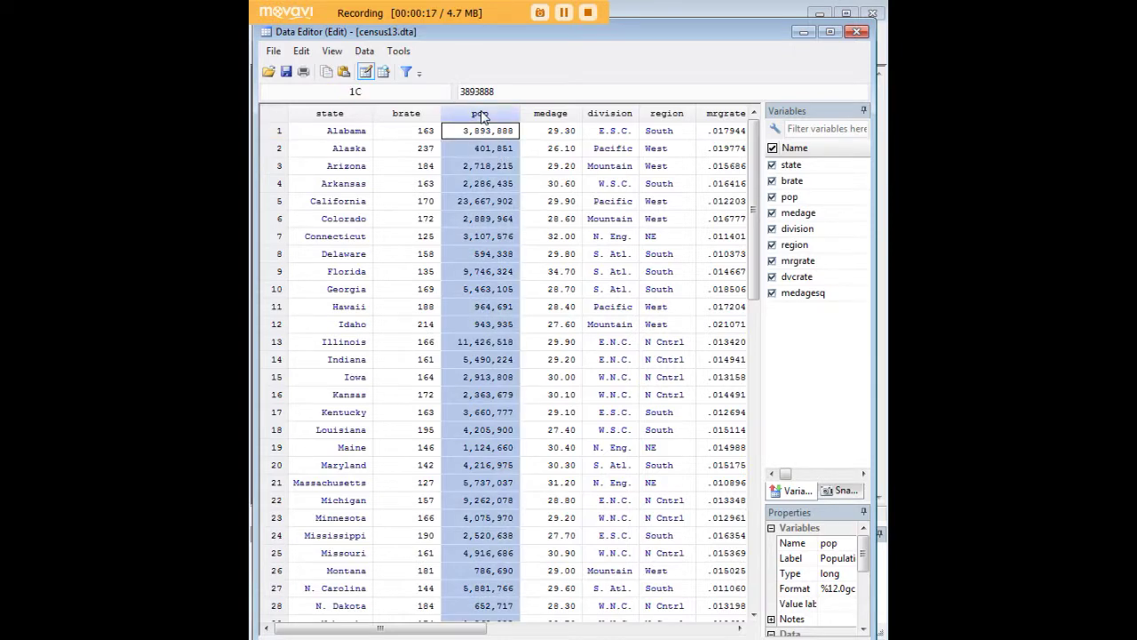
left_click(804, 33)
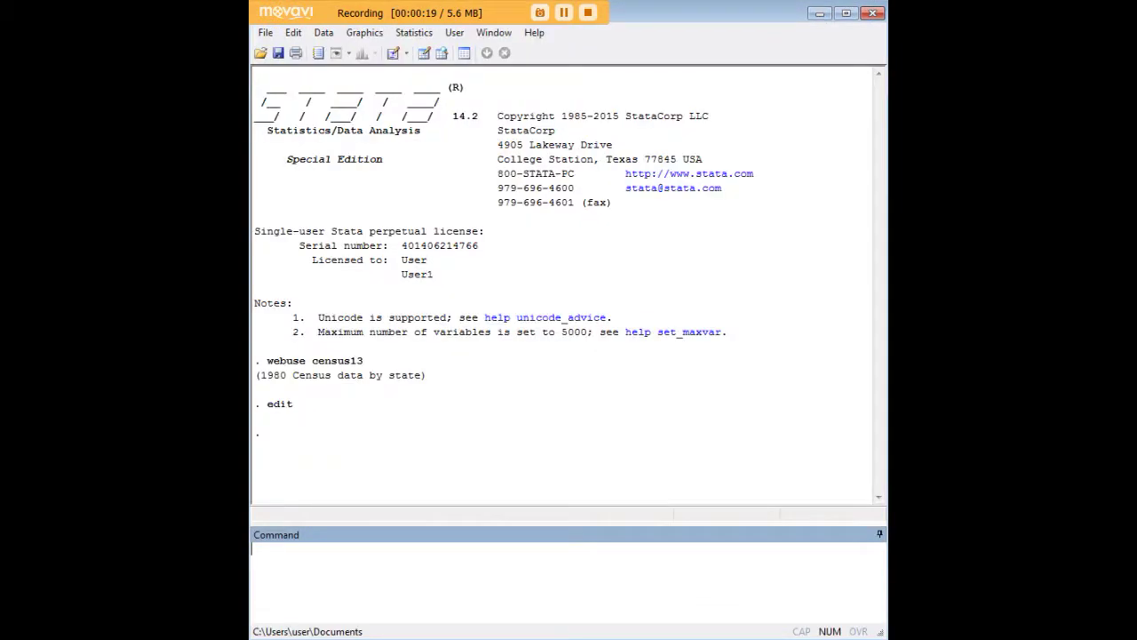
Run symplot pop to draw the Population symmetry plot, then close the graph
left_click(595, 566)
type("symplot pop")
key("Left")
key("Left")
key("Left")
key("Left")
key("Left")
key("Left")
key("Right")
key("Right")
key("Return")
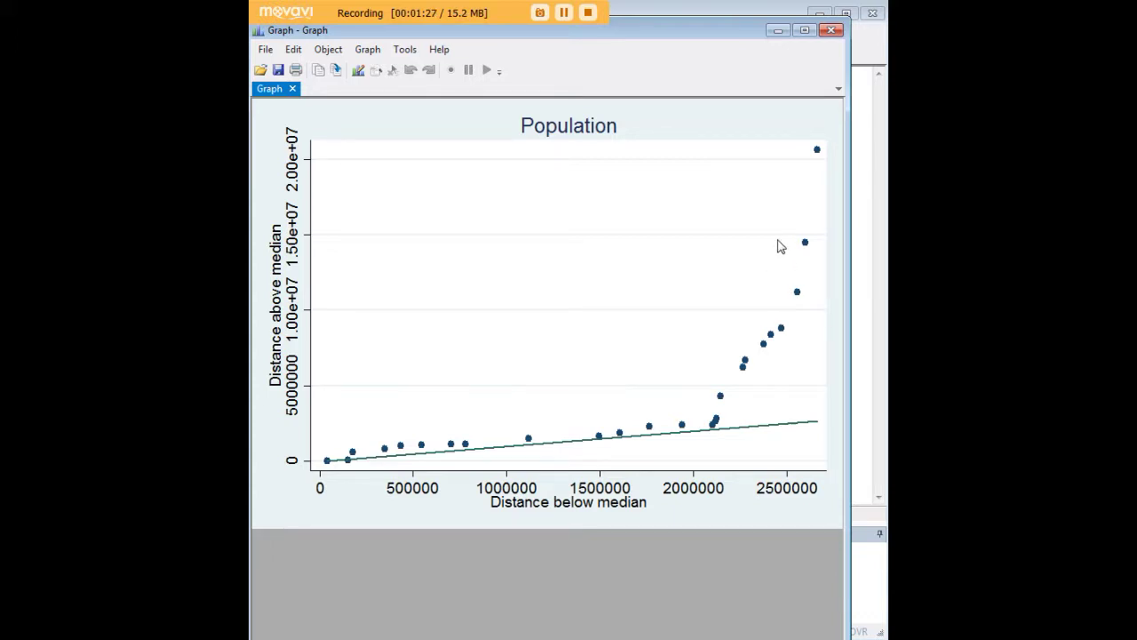
left_click(832, 32)
Run hist pop for a 7-bin density histogram of Population, then hide the graph
type("hist pop")
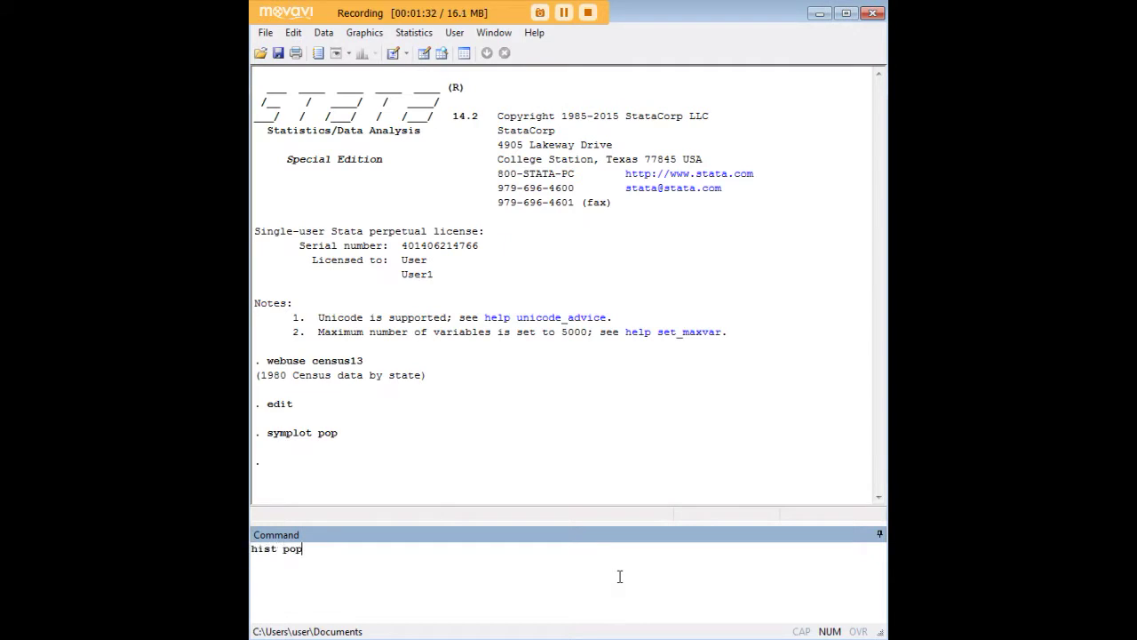
key("Return")
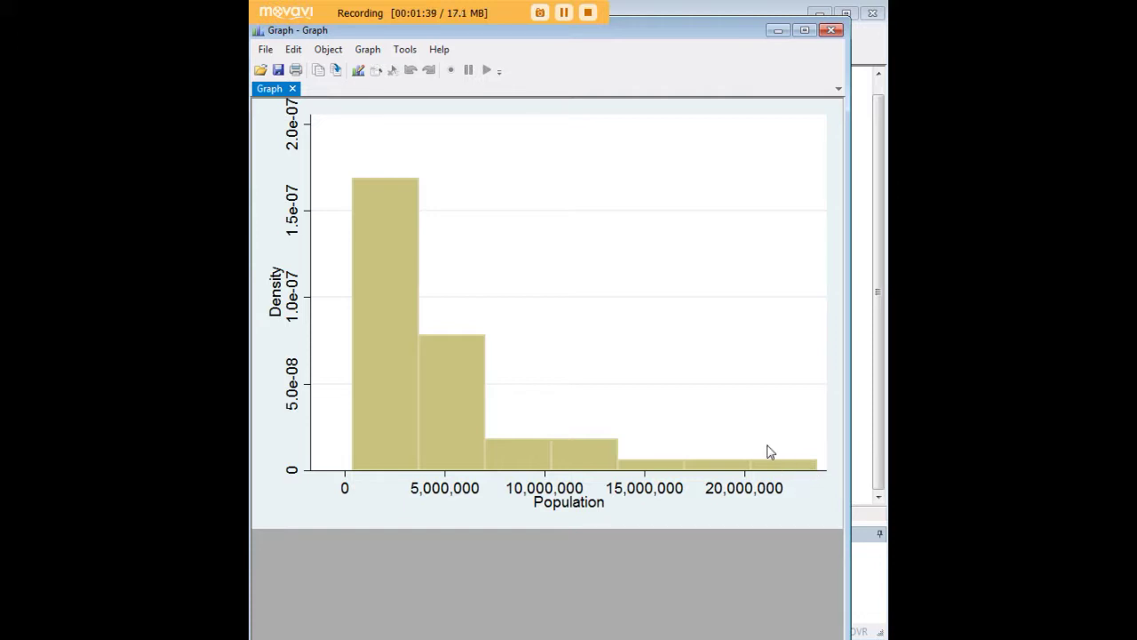
left_click(778, 32)
left_click(778, 33)
Run summarize pop, detail and highlight mean 4518149, median 3066433 and 99th percentile 2.37e+07
type("su")
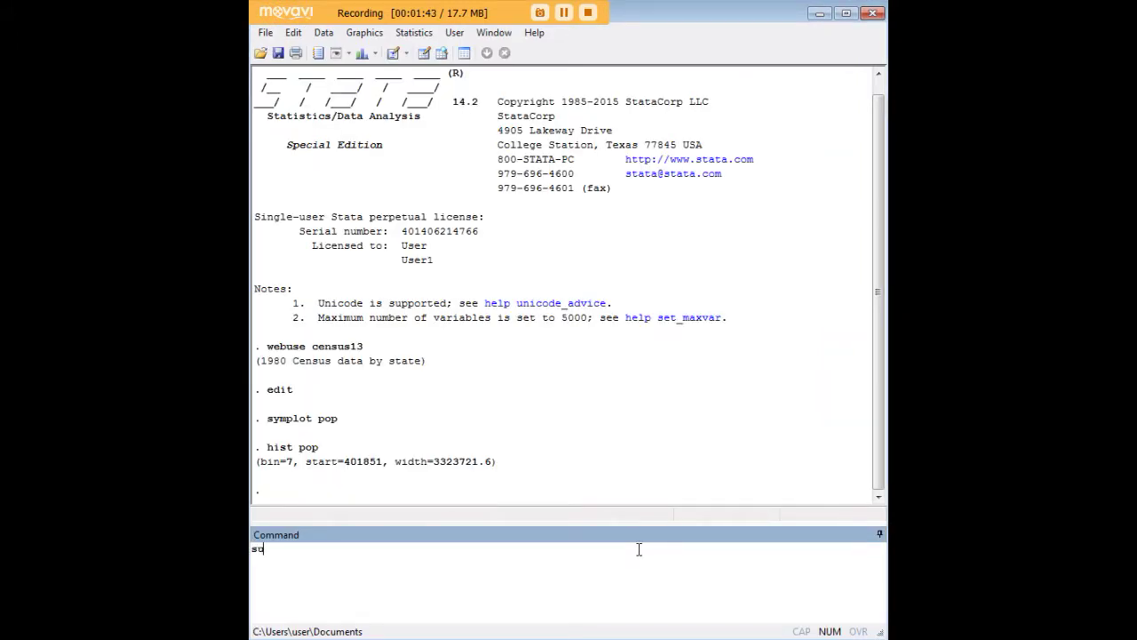
type("mmarize pop, detail")
key("Return")
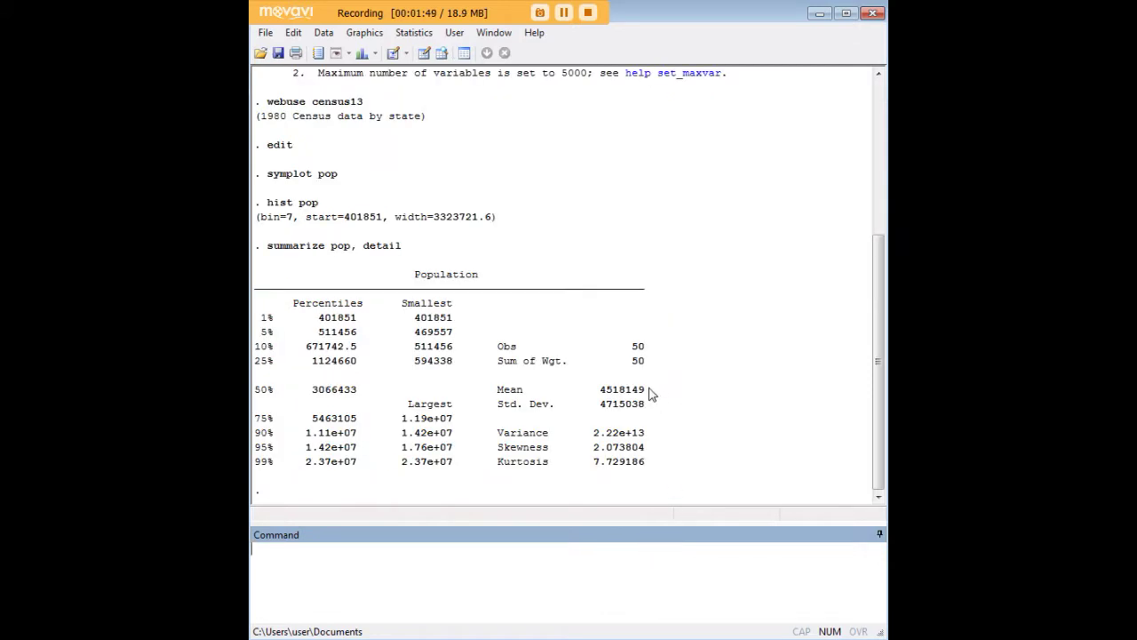
left_click(603, 401)
left_click_drag(600, 392, 646, 395)
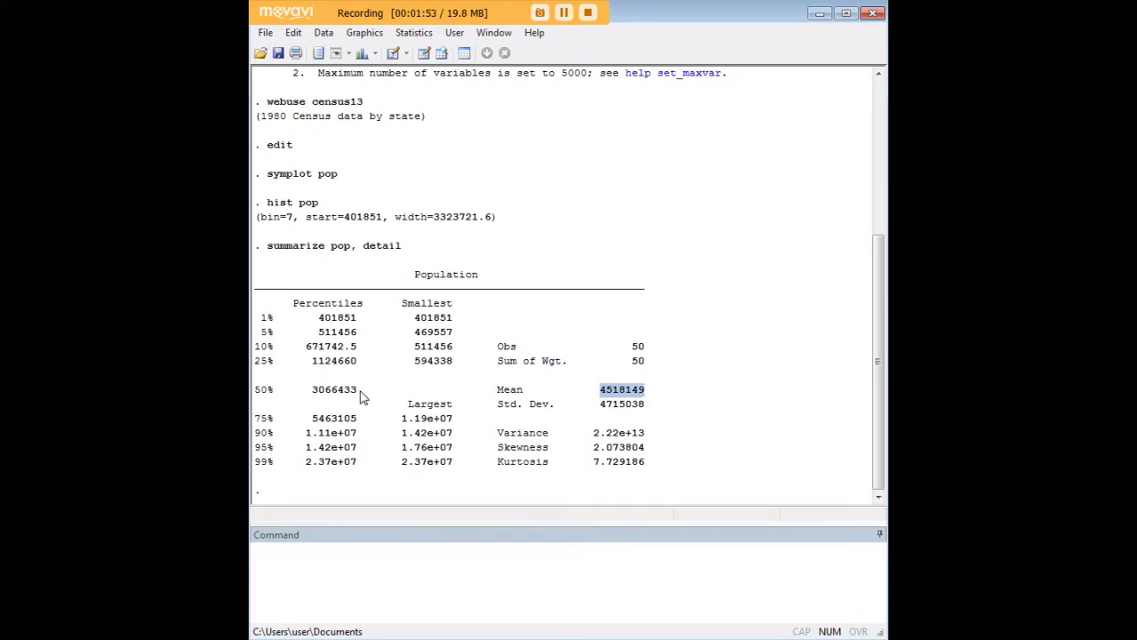
left_click_drag(362, 392, 315, 397)
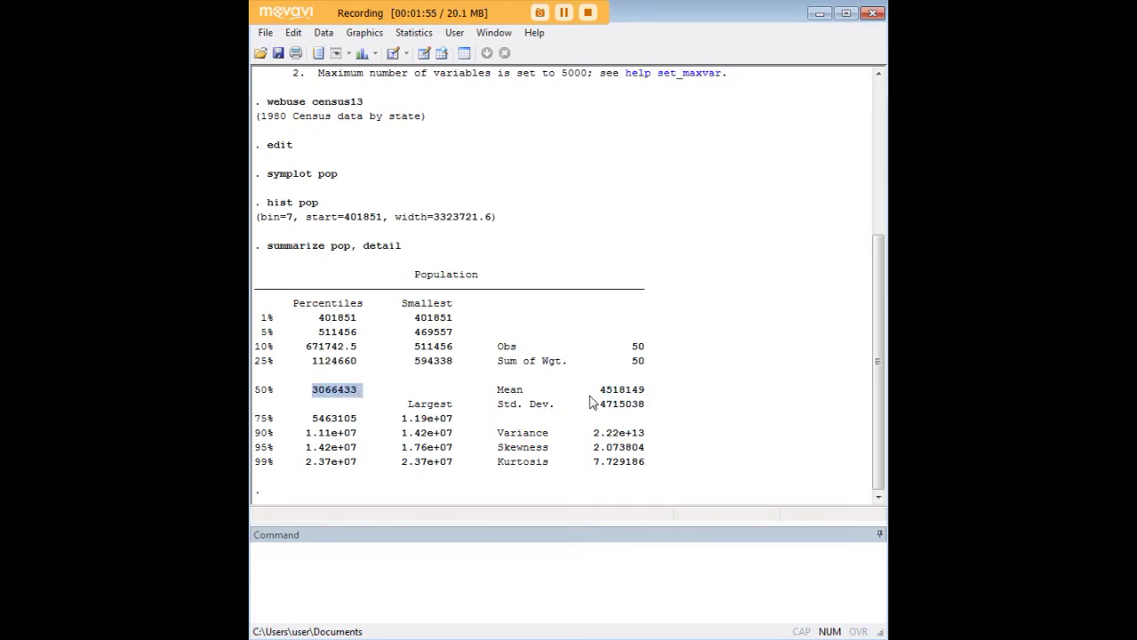
left_click_drag(595, 392, 647, 394)
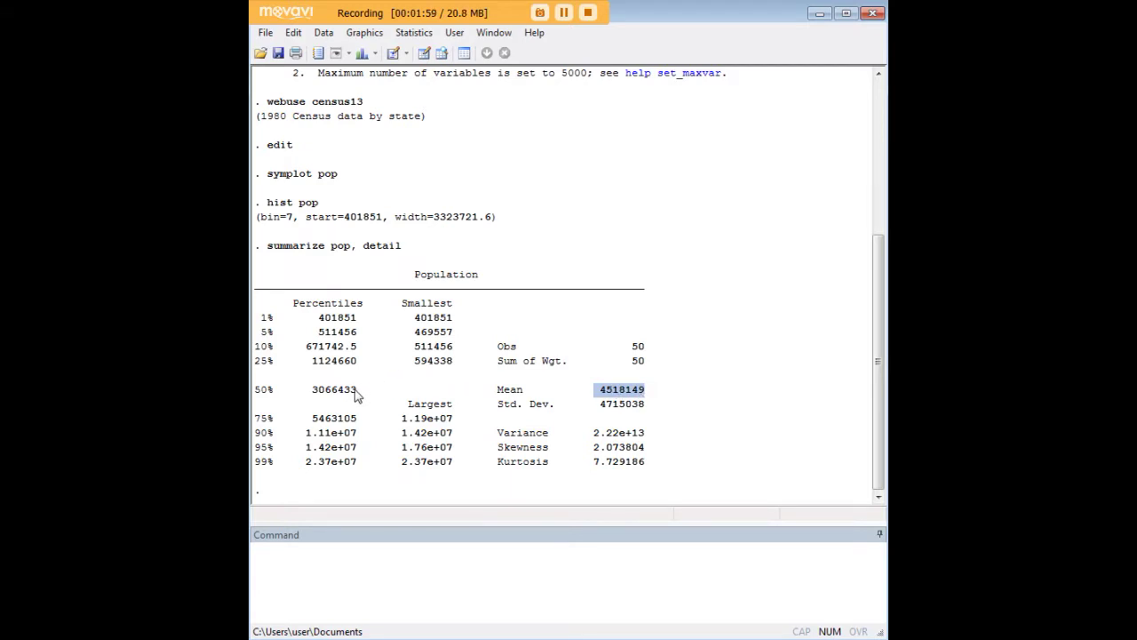
left_click_drag(363, 395, 315, 394)
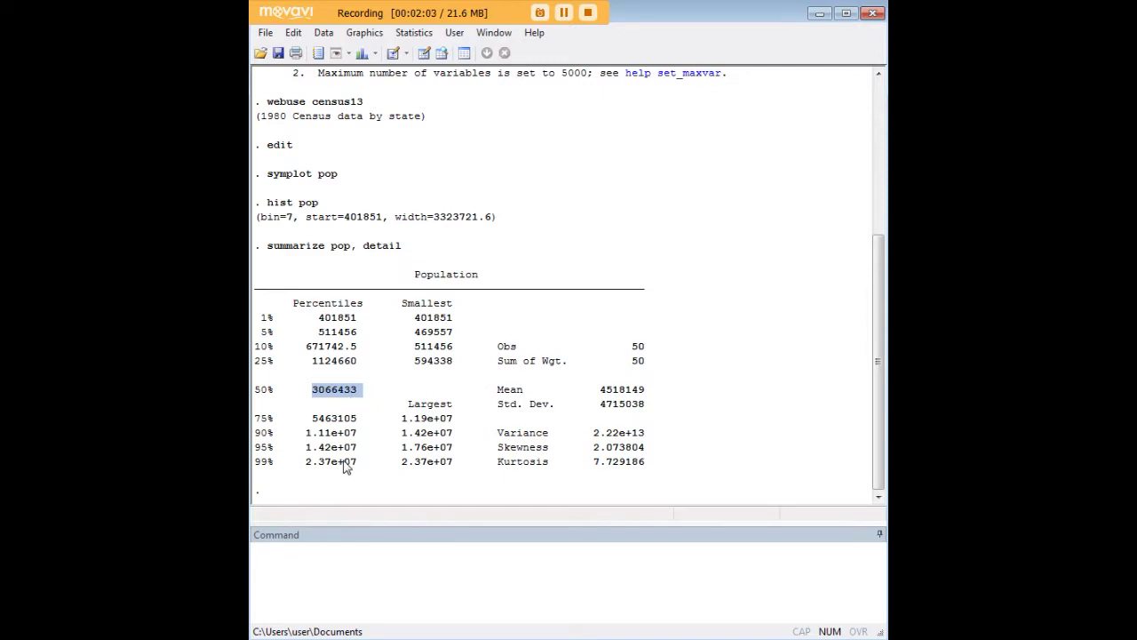
left_click_drag(363, 467, 306, 464)
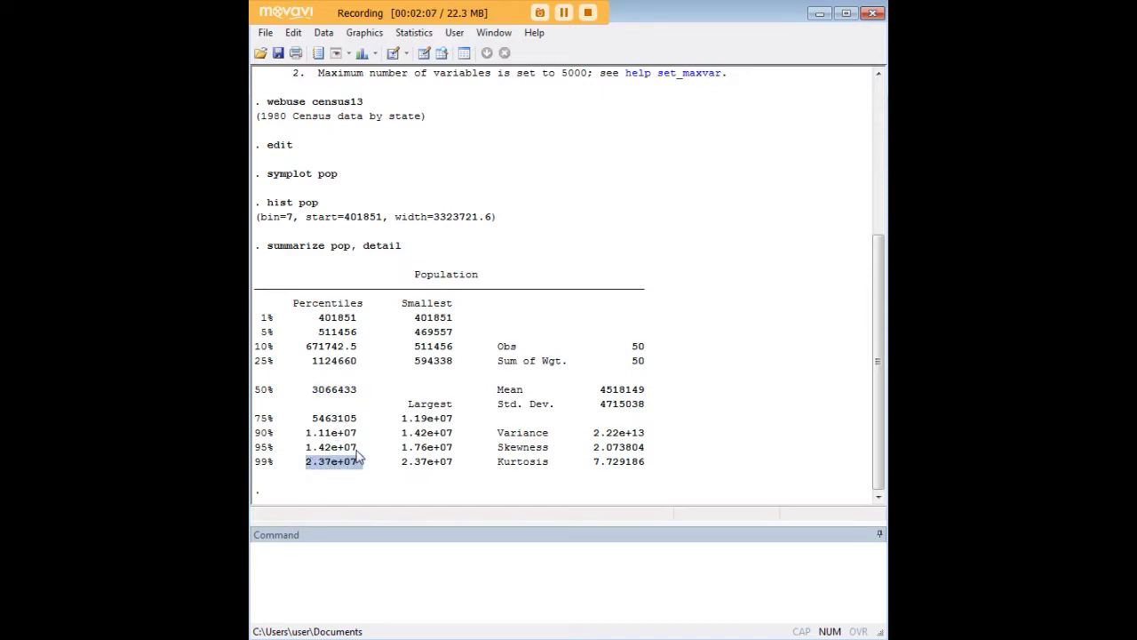